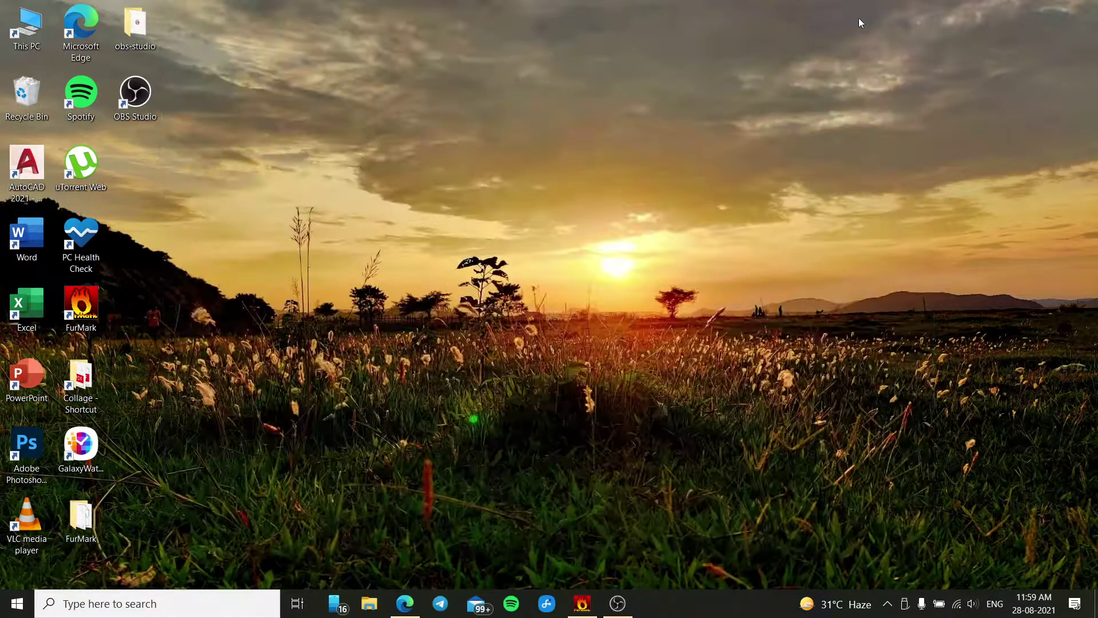
Check the processor model in This PC's system specifications, then bring FurMark back up
double_click(29, 24)
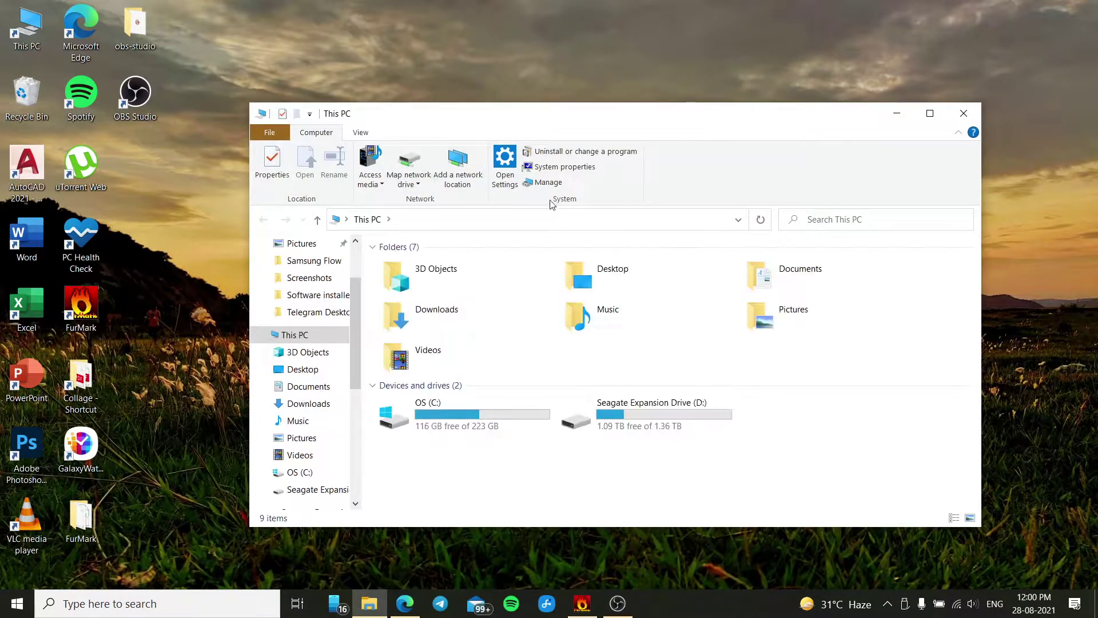
click(566, 167)
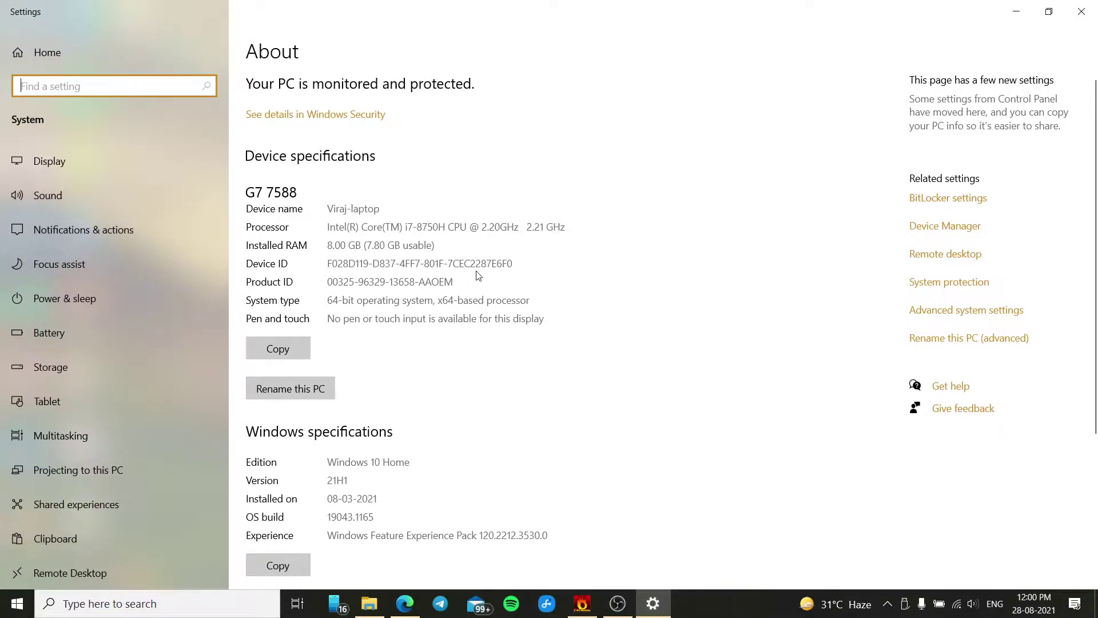
drag(404, 227, 441, 228)
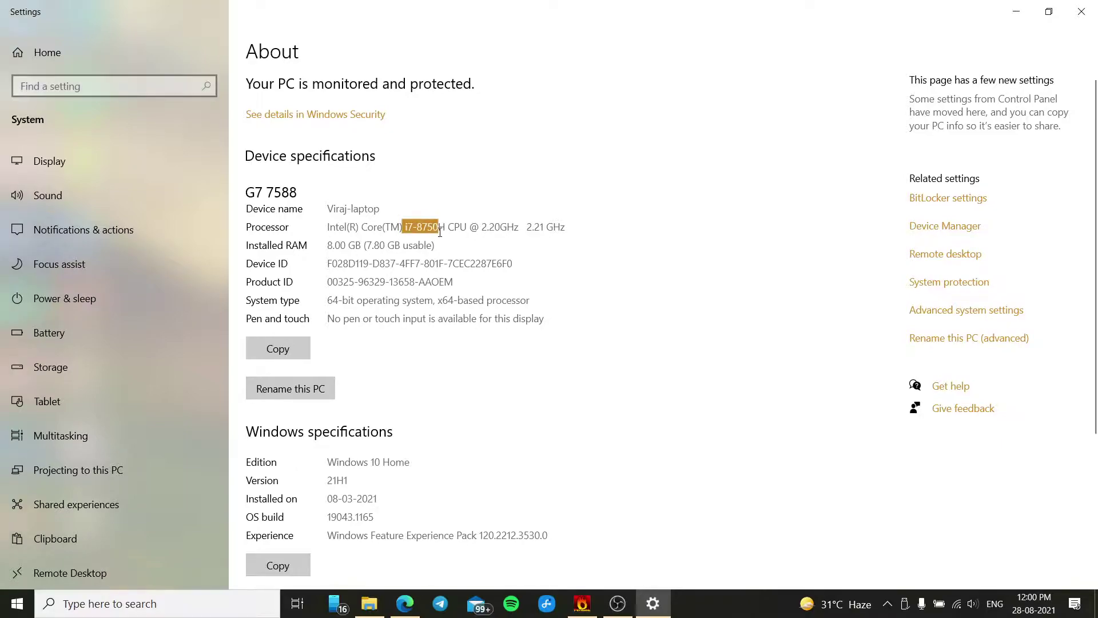
click(1083, 12)
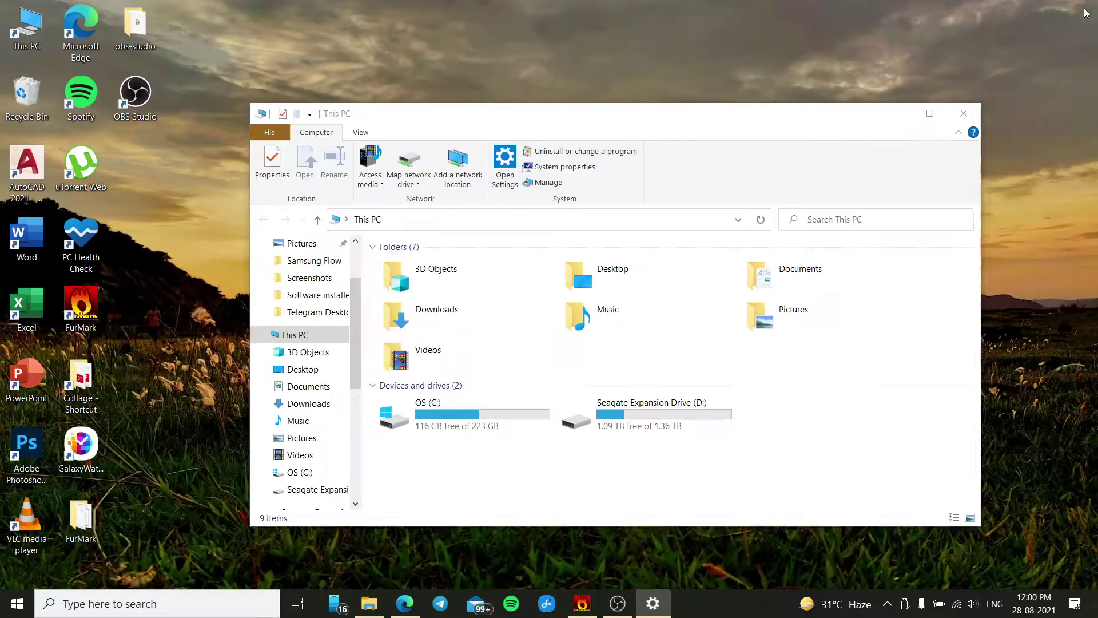
click(964, 114)
click(582, 603)
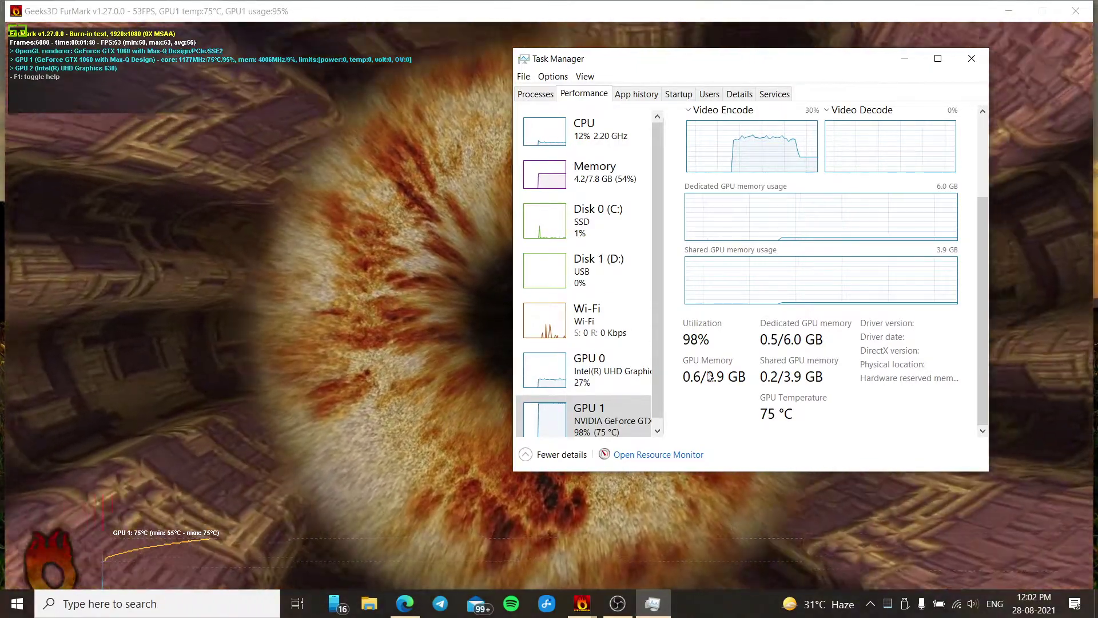
scroll(618, 377, down, 1)
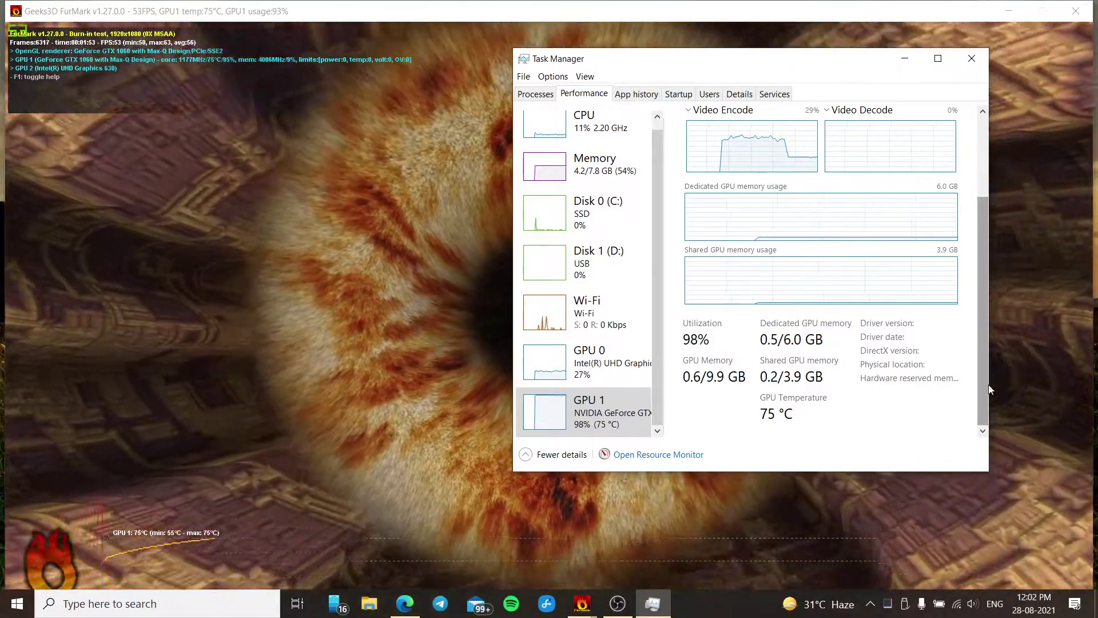
drag(983, 377, 988, 388)
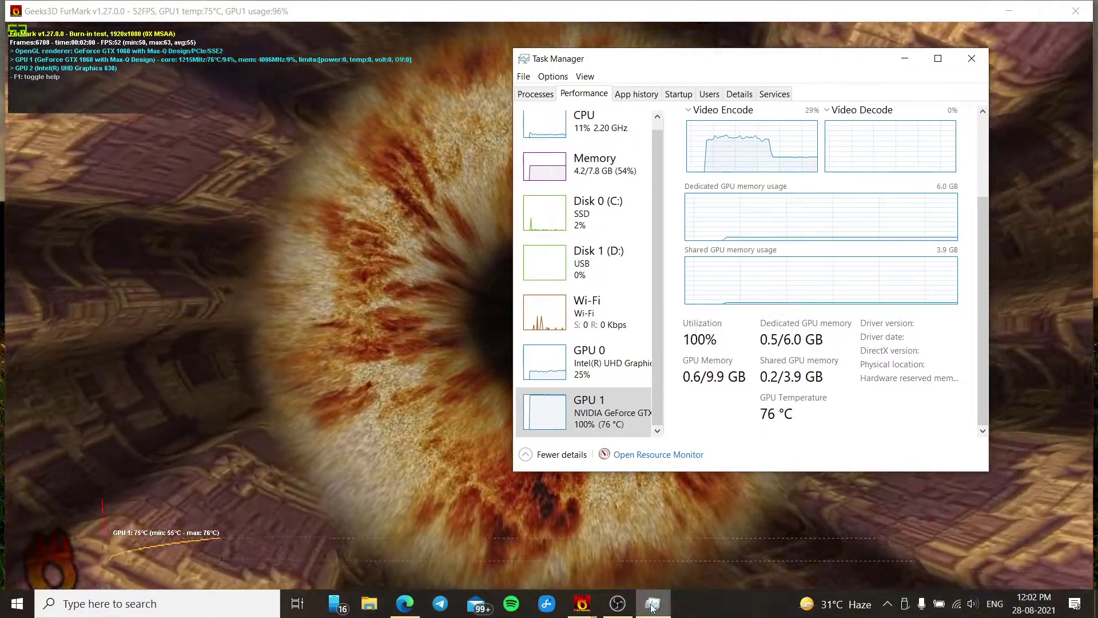
Cycle through the screen recorder, the FurMark burn-in render and Task Manager
key(alt+Tab)
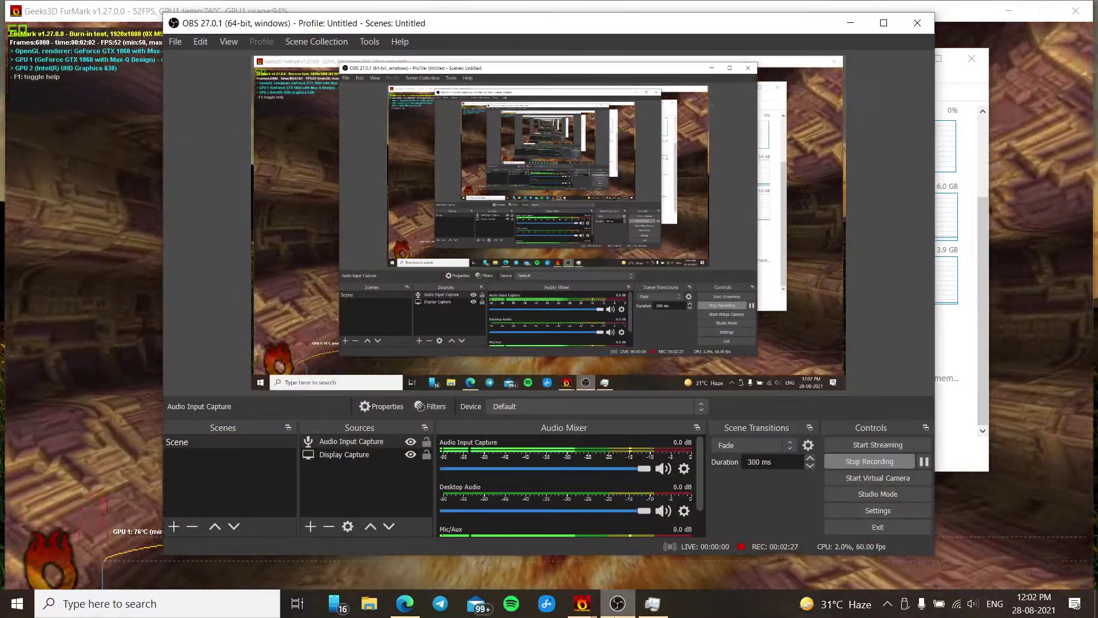
click(17, 363)
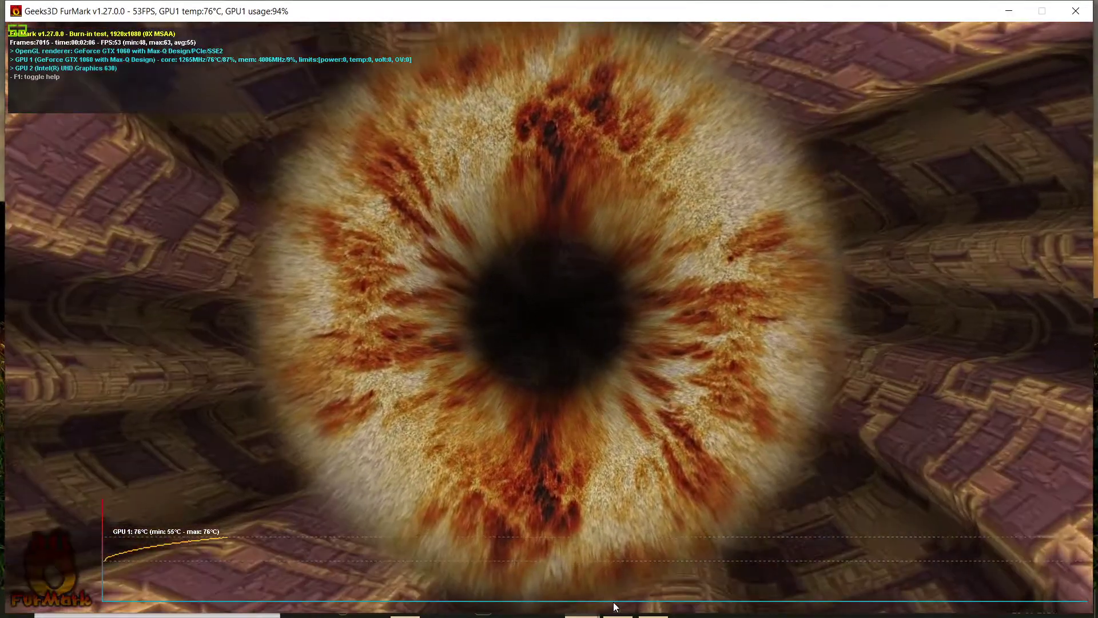
key(alt+Tab)
key(alt+Tab)
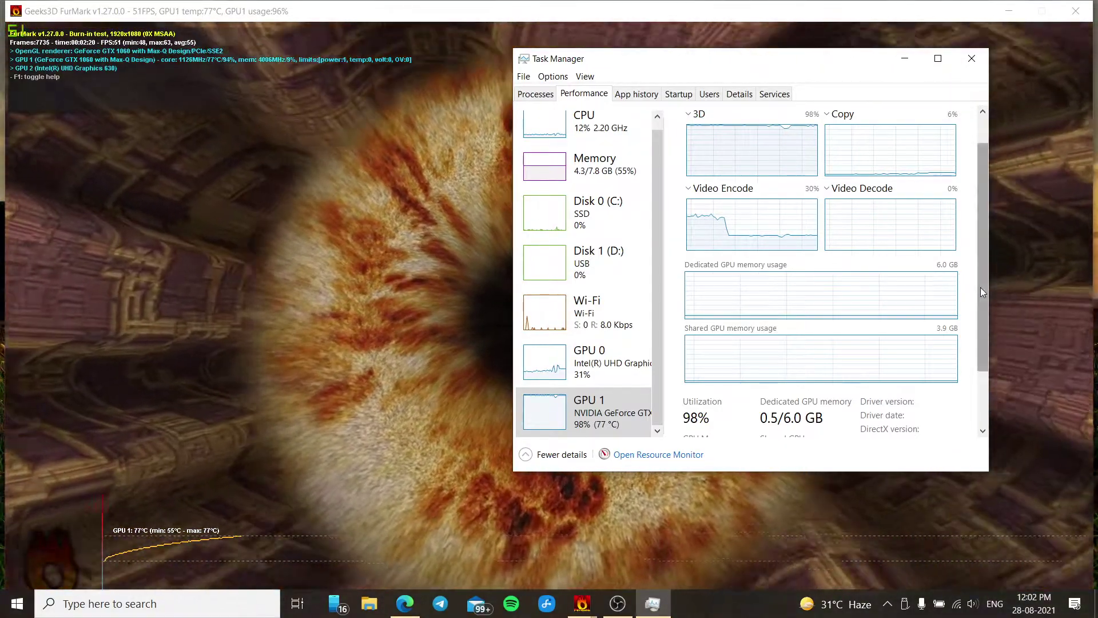
drag(981, 287, 994, 367)
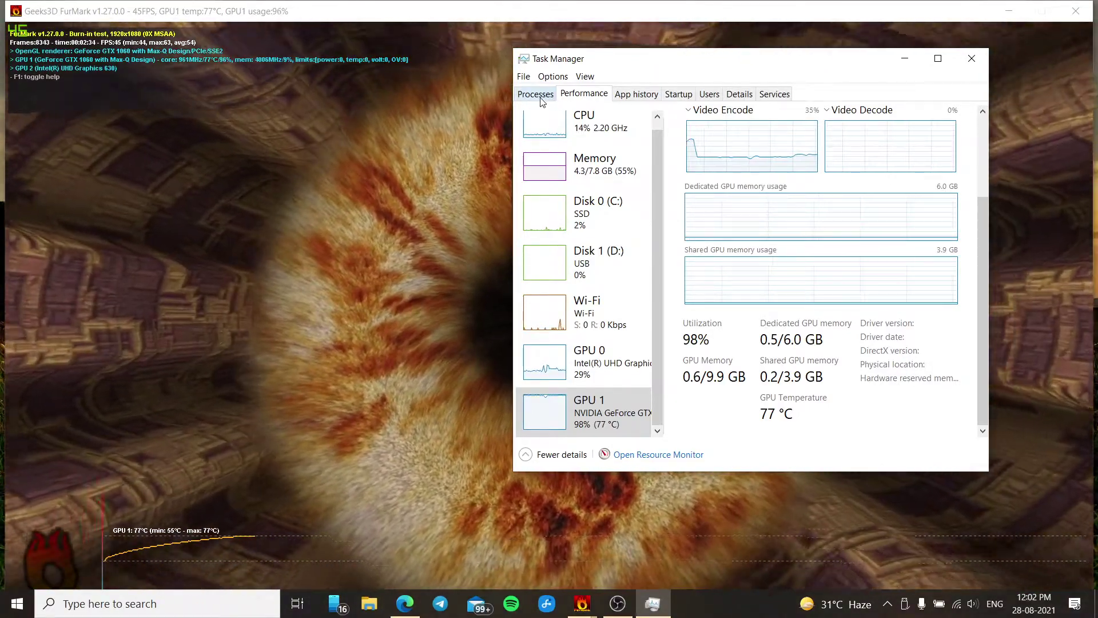
click(541, 96)
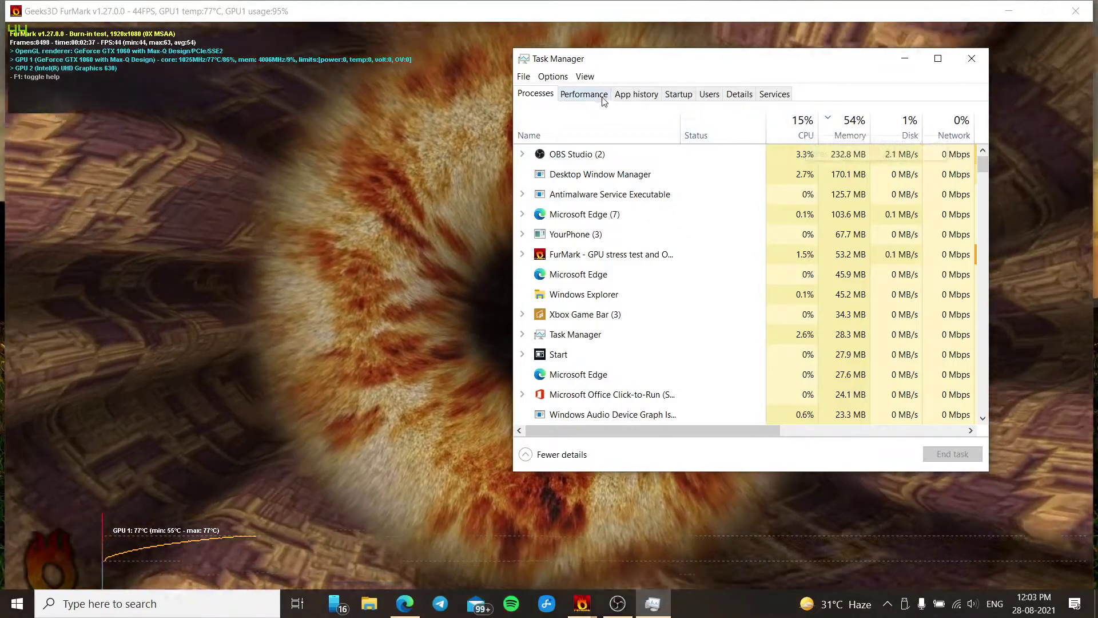
click(593, 96)
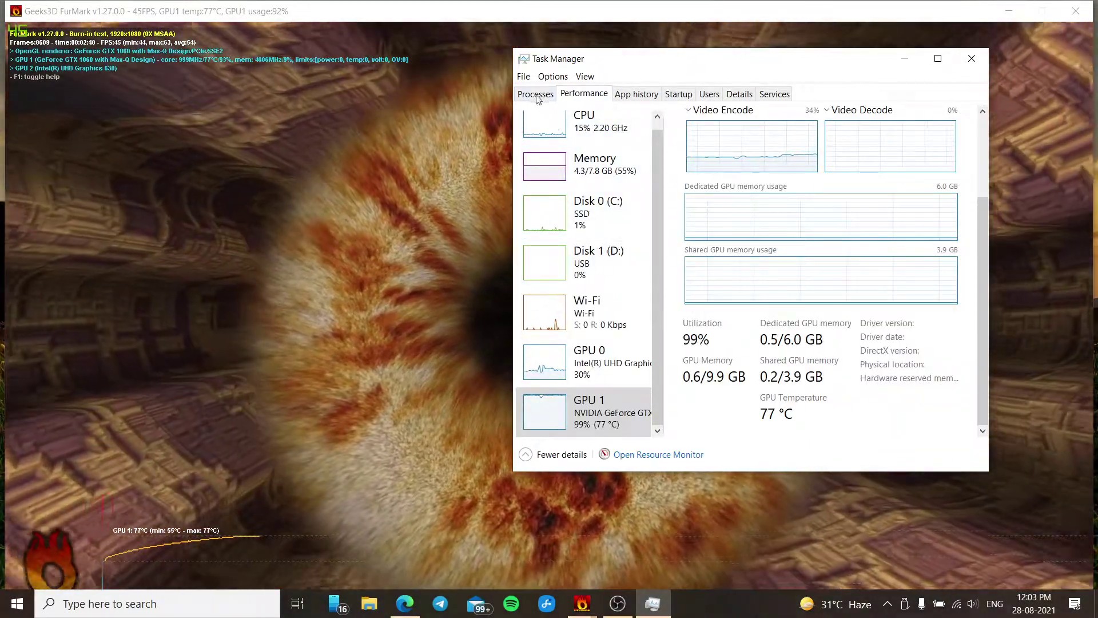
click(538, 99)
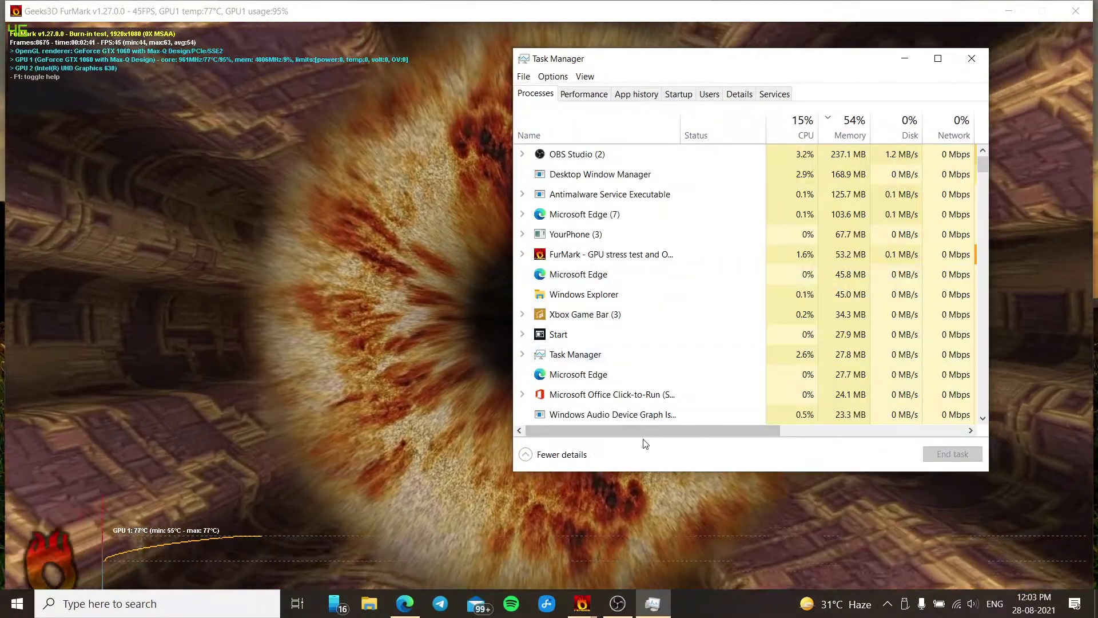
drag(644, 433, 837, 442)
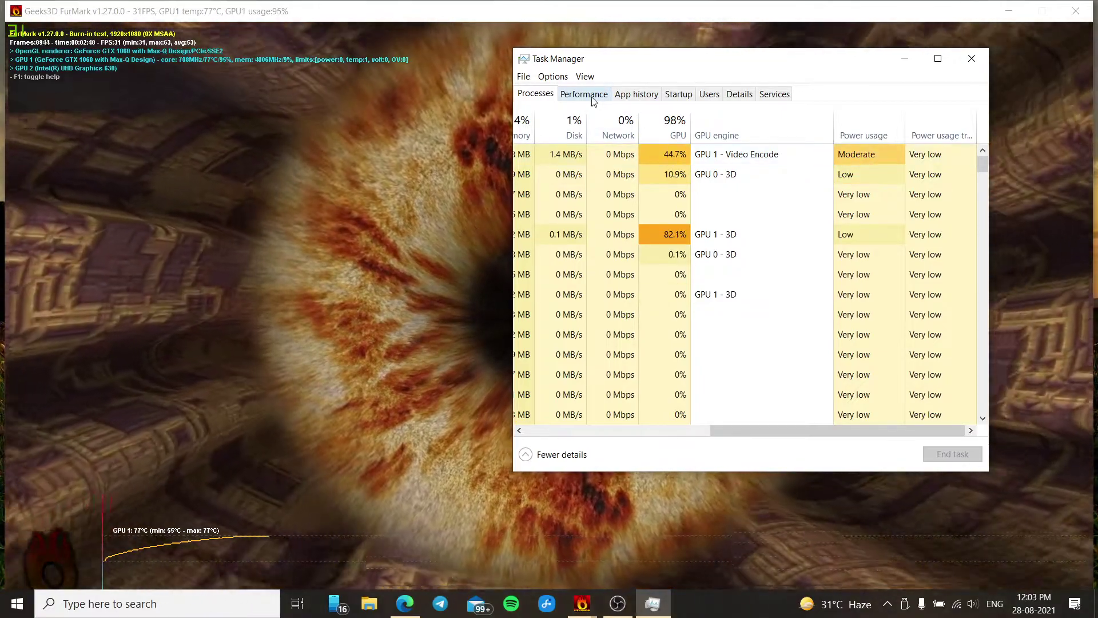
click(593, 100)
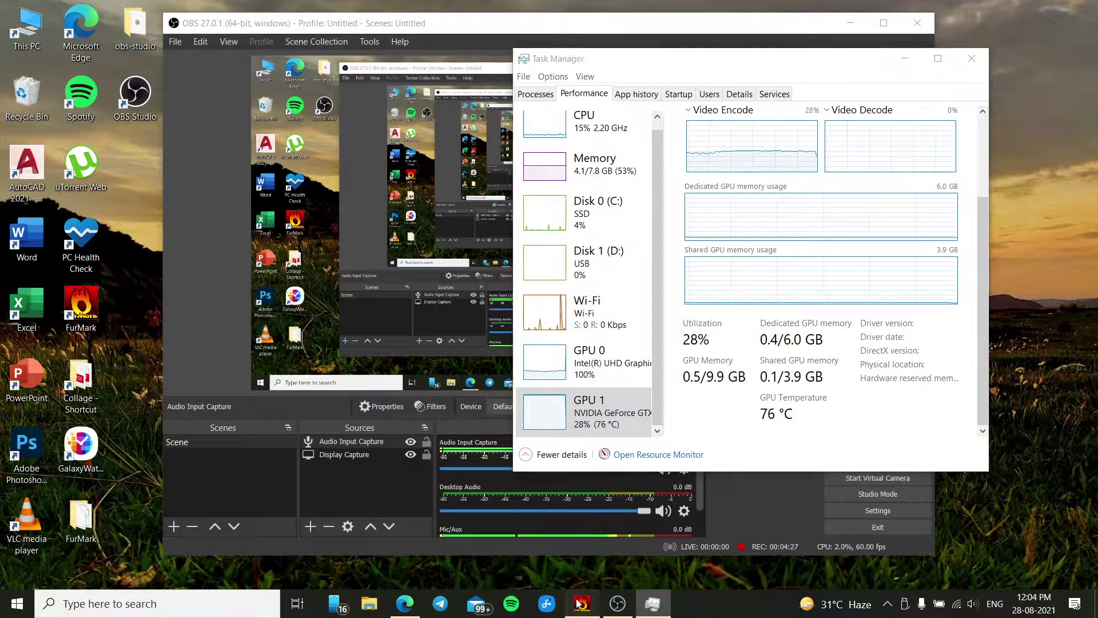
Relaunch FurMark and start the GPU burn-in test, accepting the caution warning
click(581, 604)
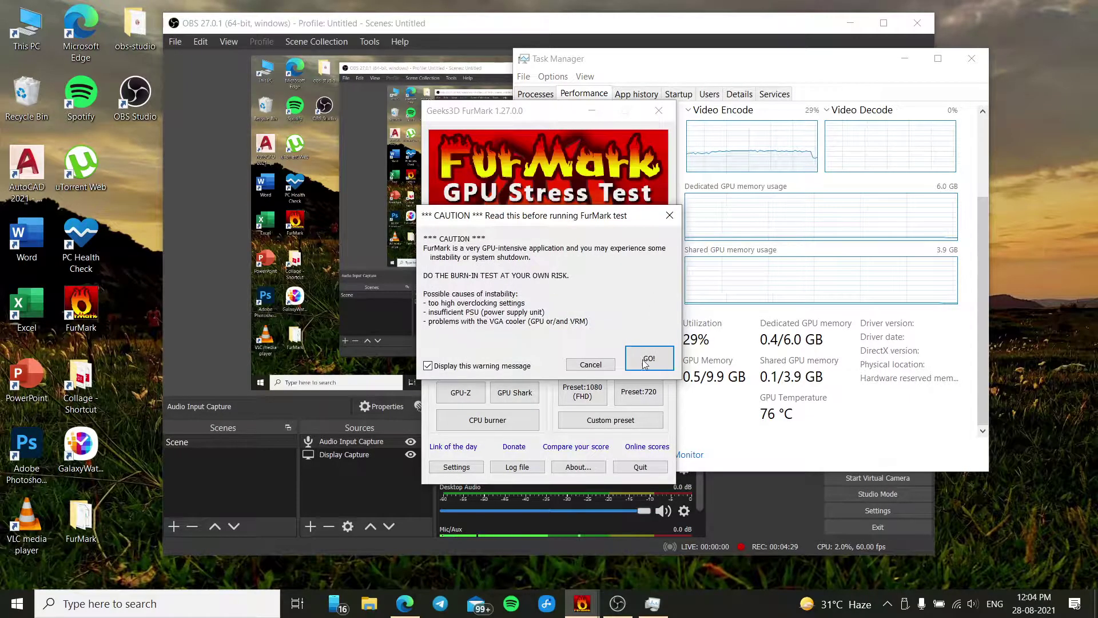
click(647, 364)
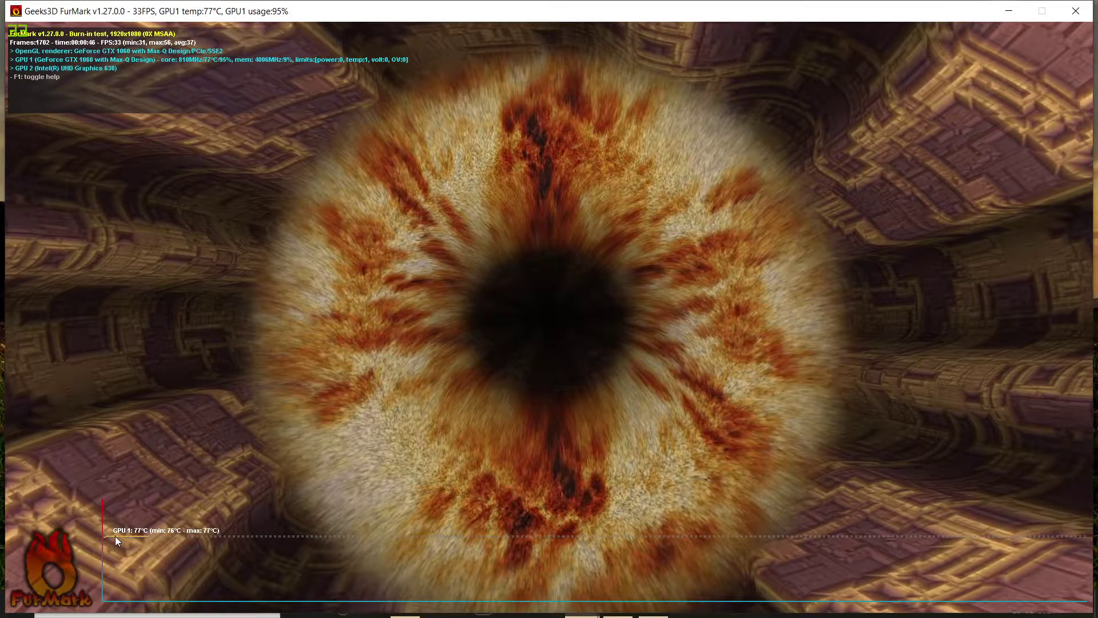
Switch Dell Power Manager's thermal setting to Cool, then back to Ultra Performance
click(159, 604)
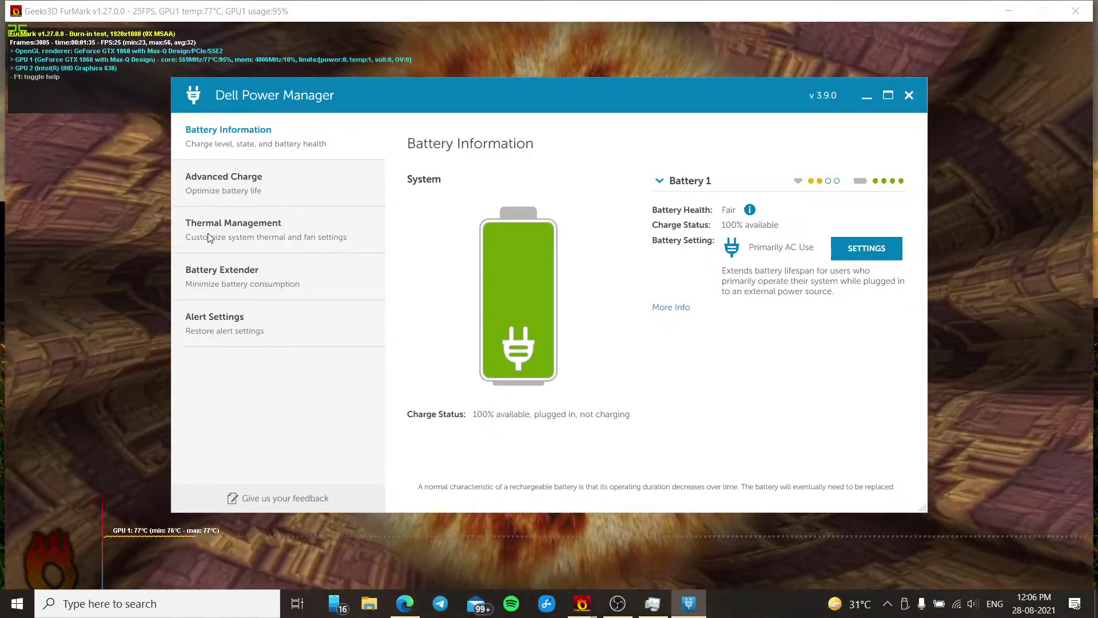
click(208, 233)
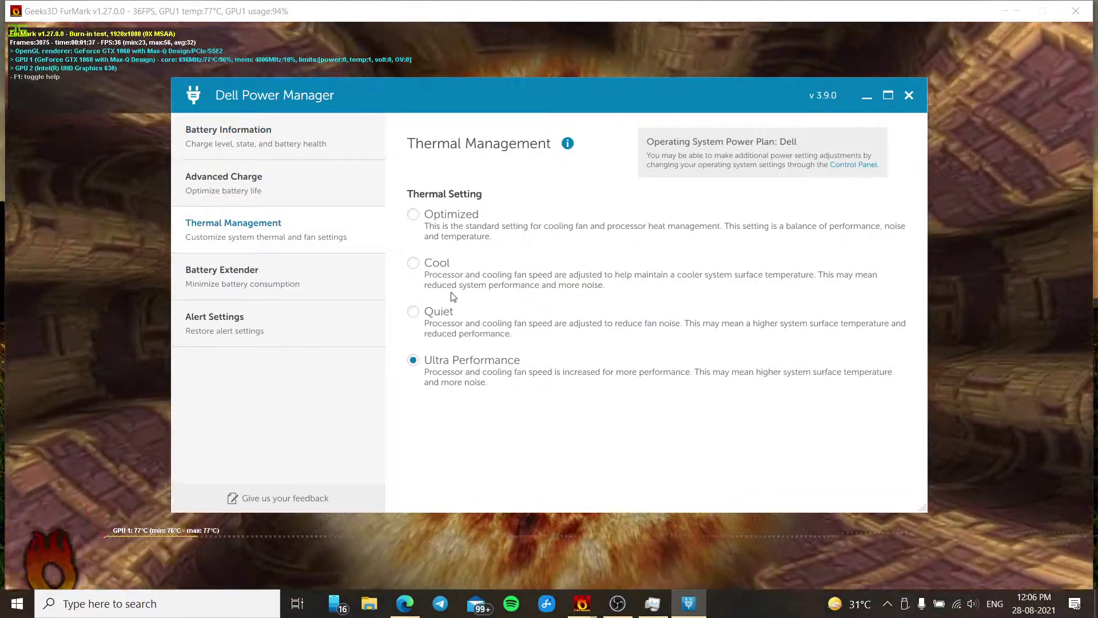
click(413, 264)
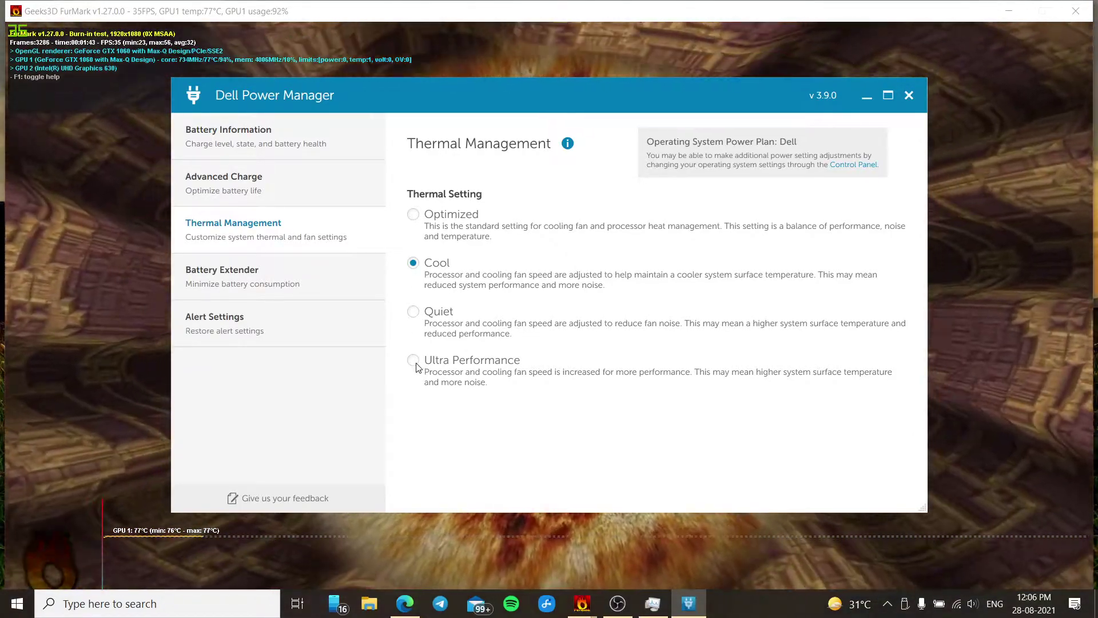
click(414, 362)
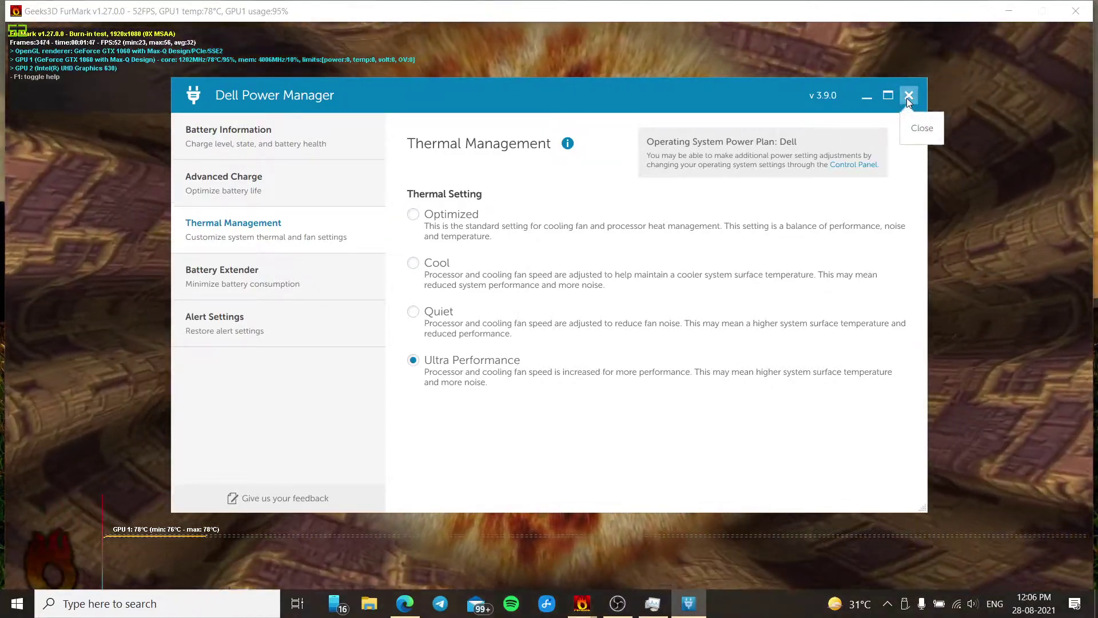
Close the Dell Power Manager window, leaving the FurMark burn-in running
click(907, 98)
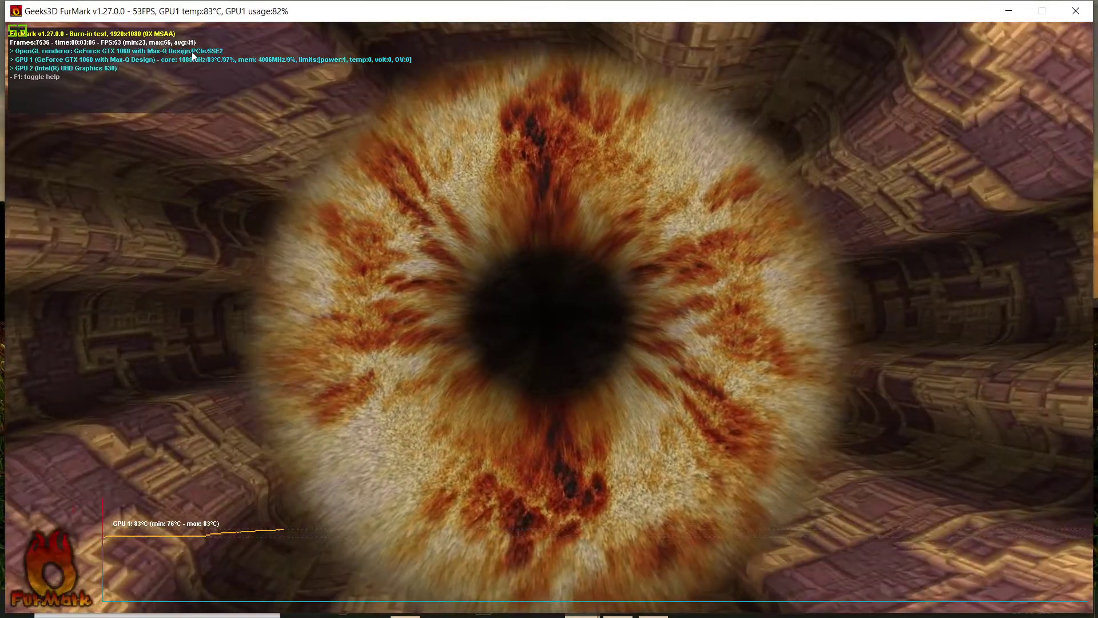
Close the burn-in, check FurMark's GPU usage in Task Manager Processes, then minimize Task Manager
click(1076, 11)
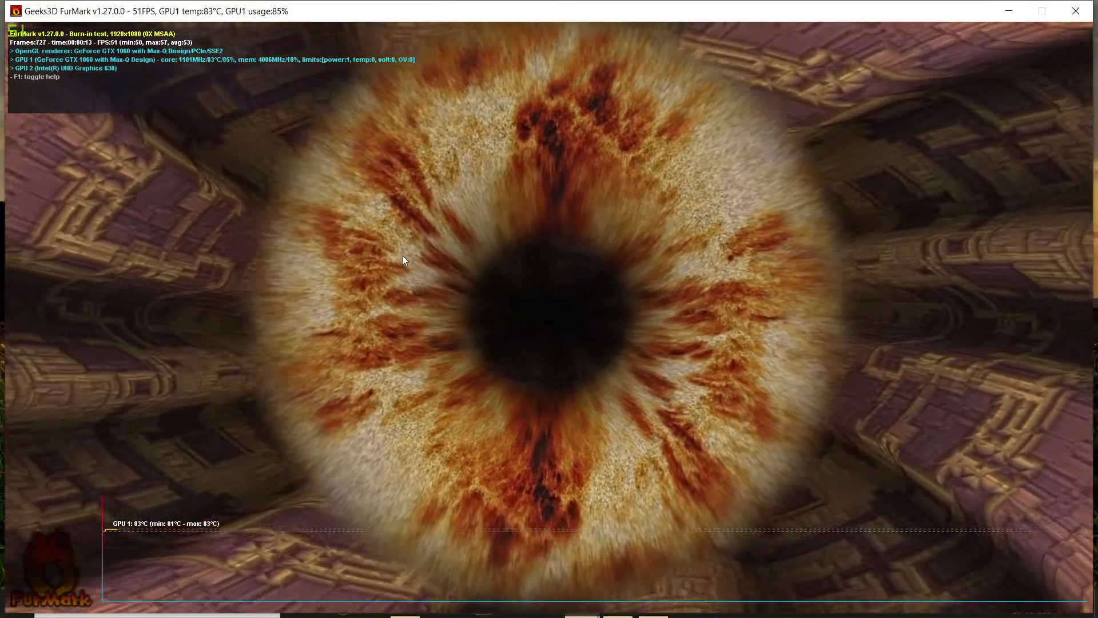
key(alt+Tab)
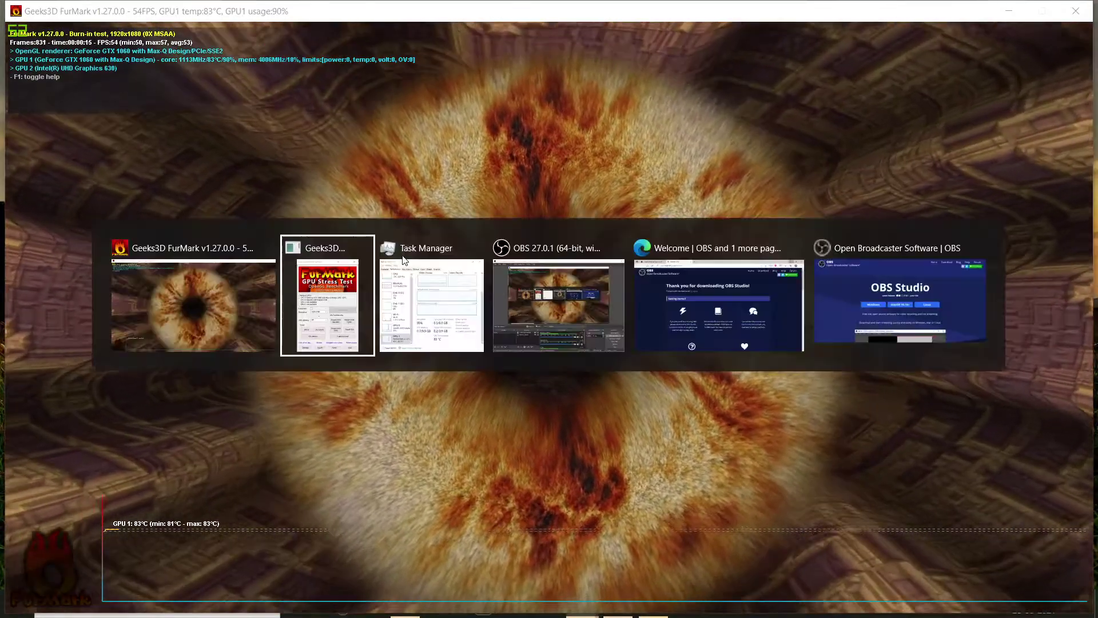
key(alt+Tab)
click(537, 93)
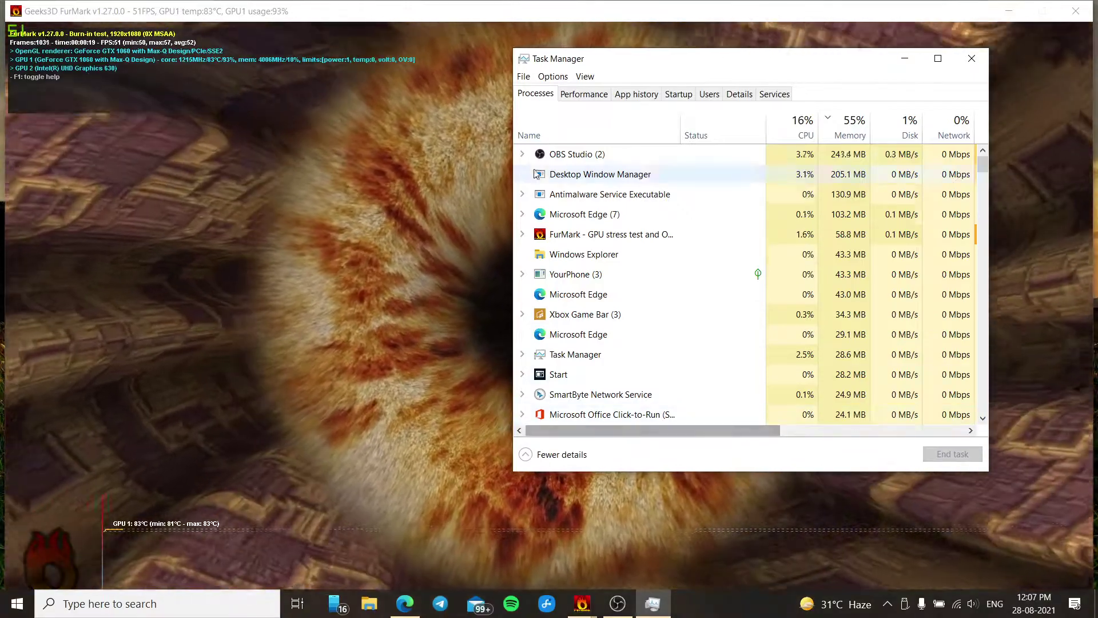
drag(664, 434, 784, 434)
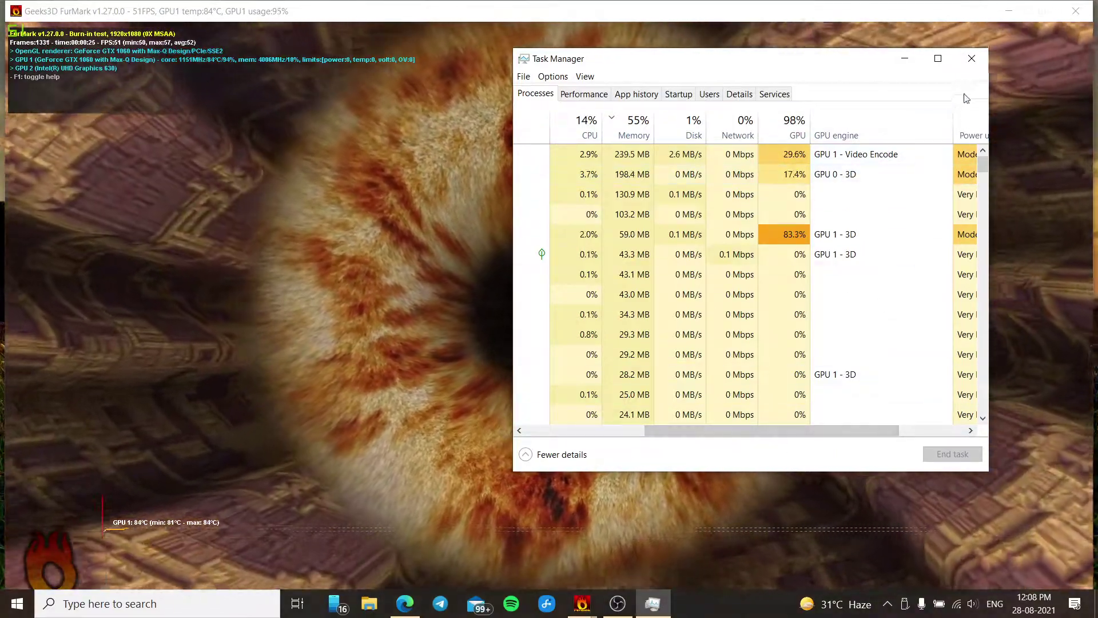
click(906, 60)
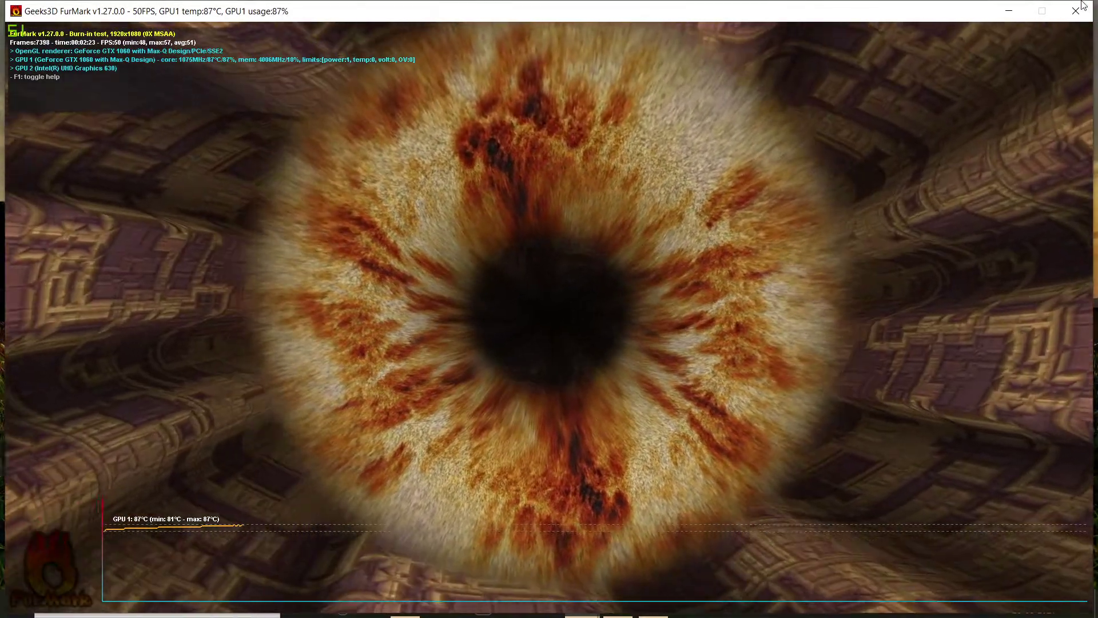
Close the FurMark burn-in window and then the FurMark launcher
click(1083, 7)
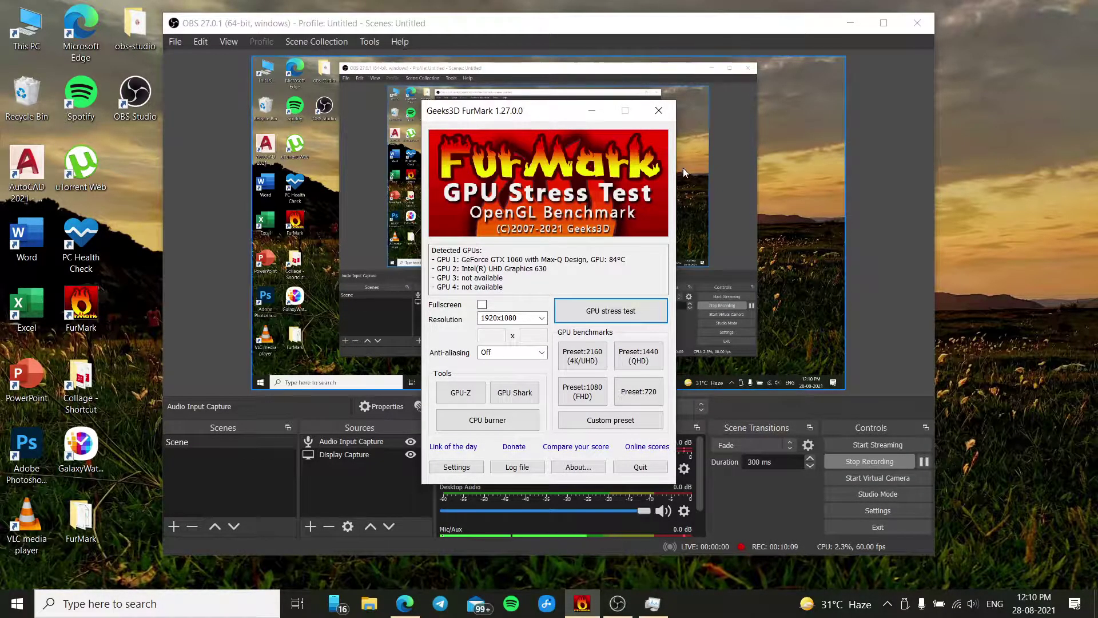
click(660, 110)
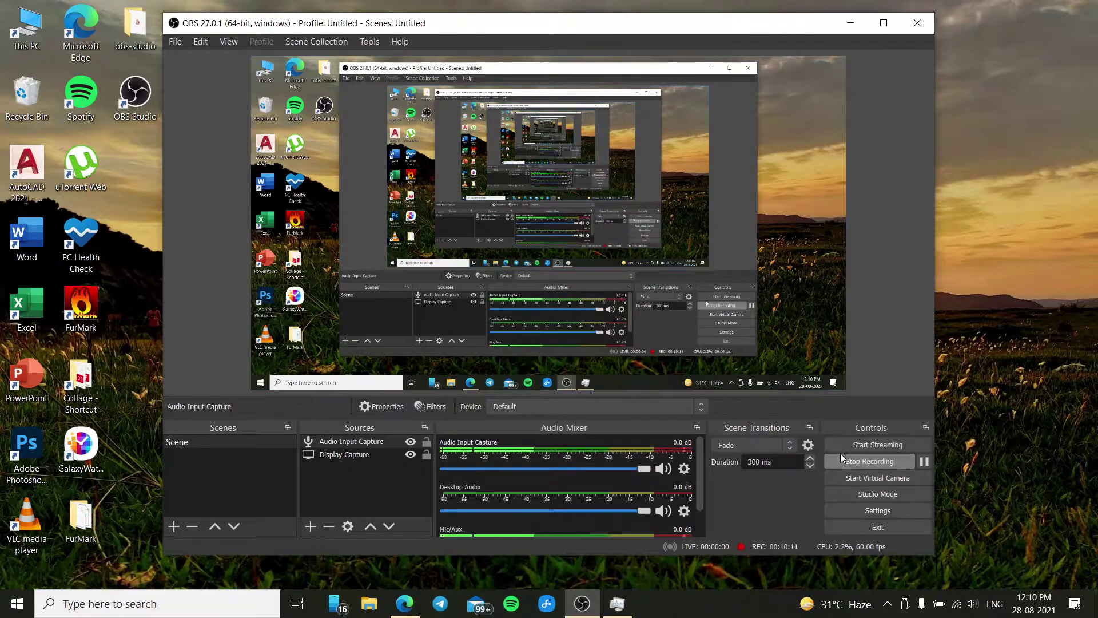